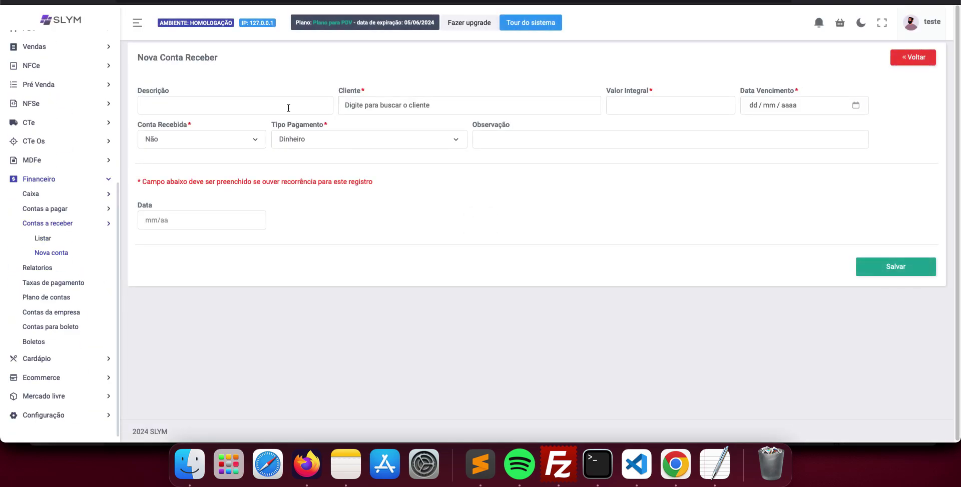
# - Fill in the new receivable with the customer matching "mic", a full value of 120,00 and a due date of 06/06/2024
pyautogui.click(371, 105)
pyautogui.click(294, 107)
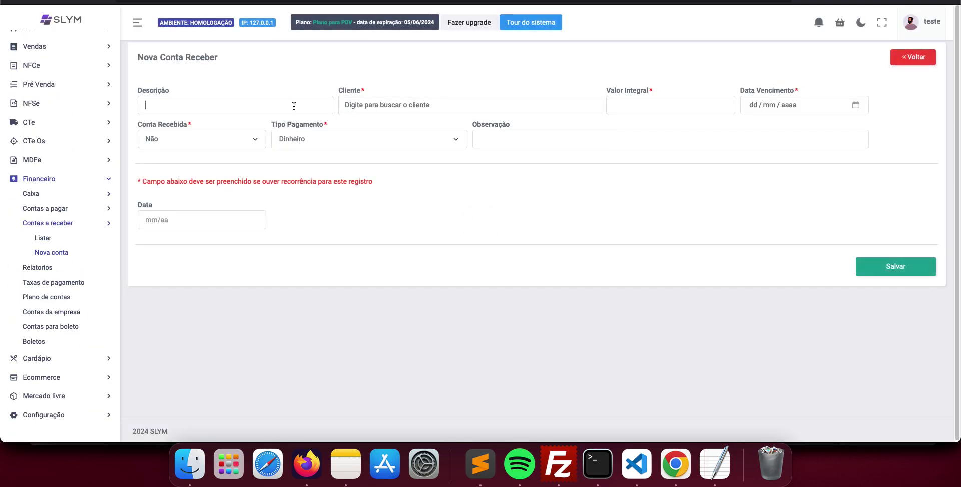
pyautogui.click(394, 106)
pyautogui.write('mic')
pyautogui.click(455, 144)
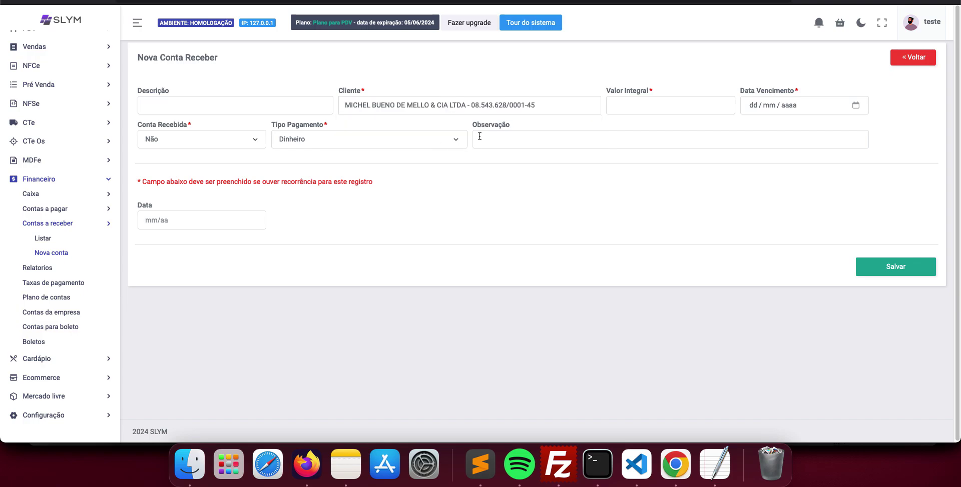
pyautogui.write('120,00')
pyautogui.click(853, 103)
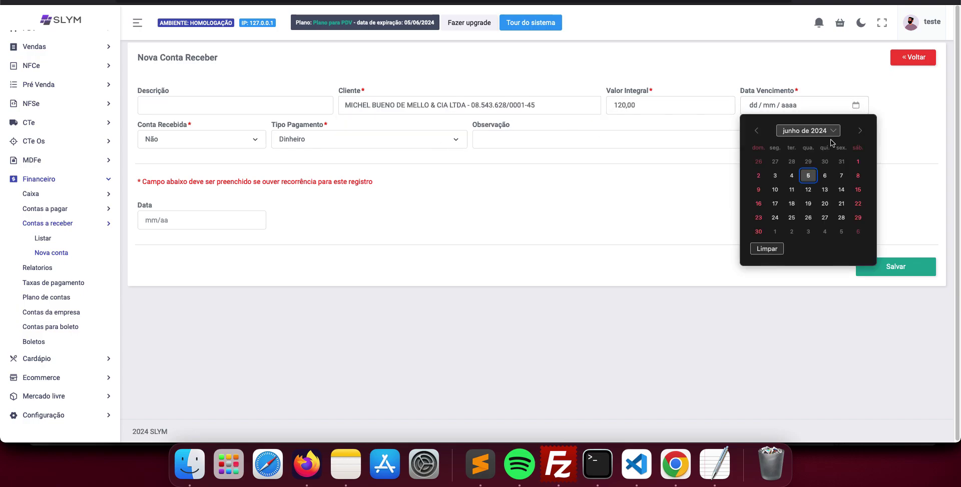
pyautogui.click(826, 175)
# - Set the payment type to Depósito Bancário, add a recurrence for 07/24, and save the receivable
pyautogui.click(299, 141)
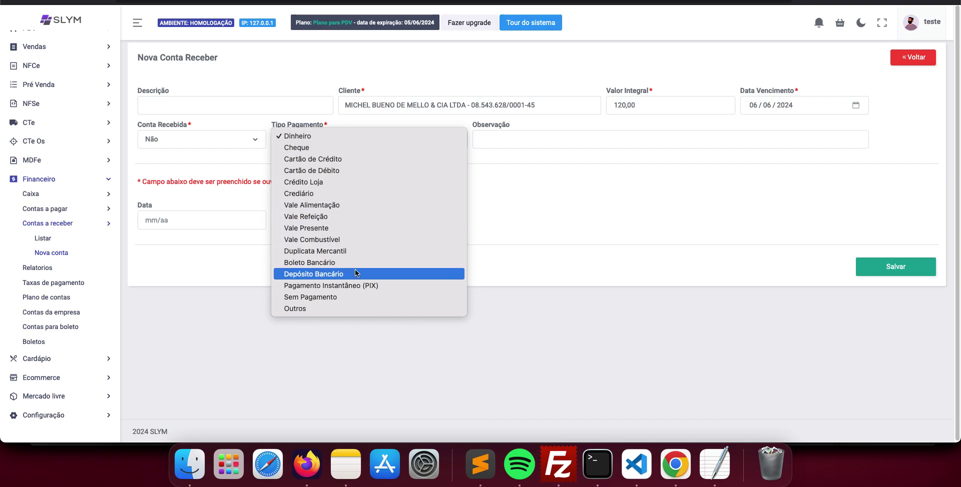
pyautogui.click(310, 274)
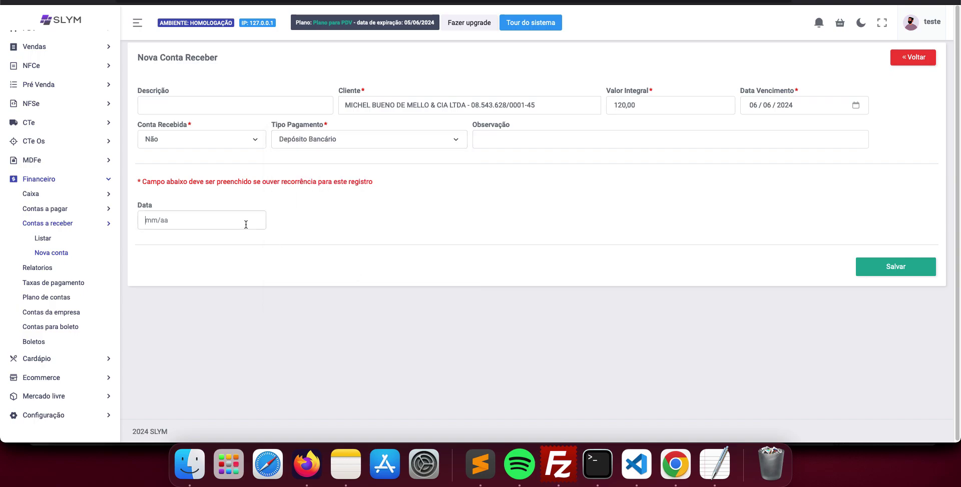
pyautogui.click(246, 224)
pyautogui.write('07/24')
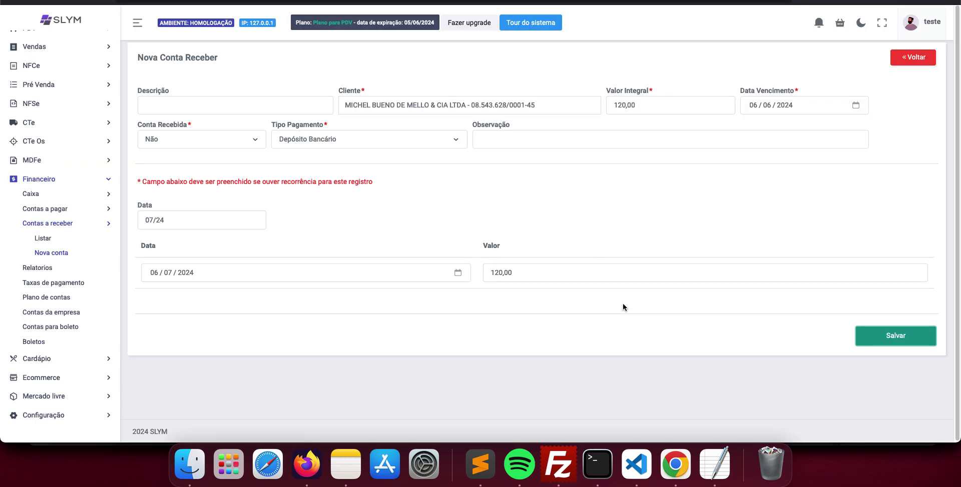
pyautogui.click(896, 336)
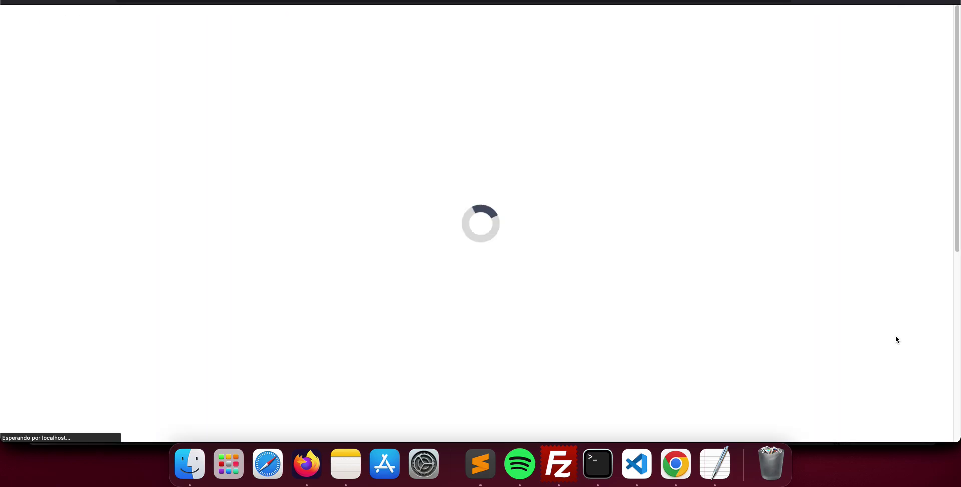
# - Try to generate boletos for the two pending 120,00 receivables together with the received 194,90 one
pyautogui.scroll(-10, 801, 300)
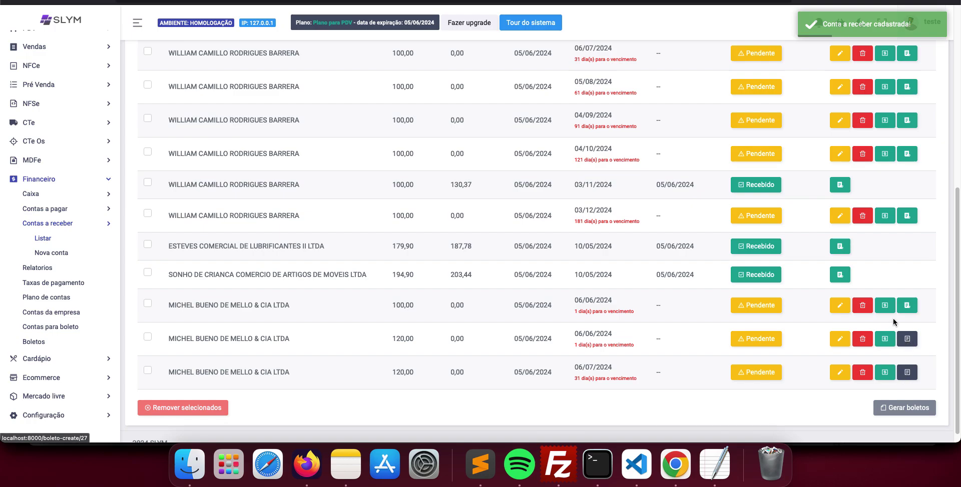
pyautogui.scroll(10, 713, 230)
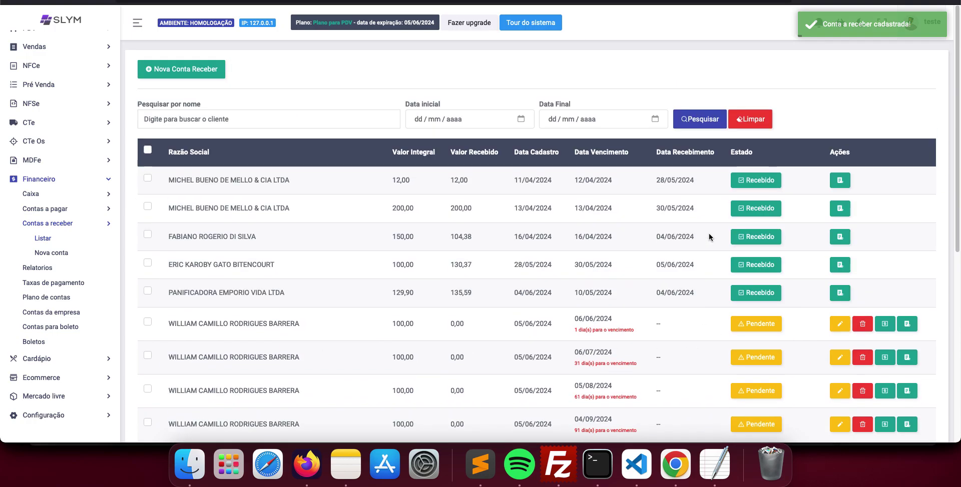
pyautogui.scroll(-10, 710, 238)
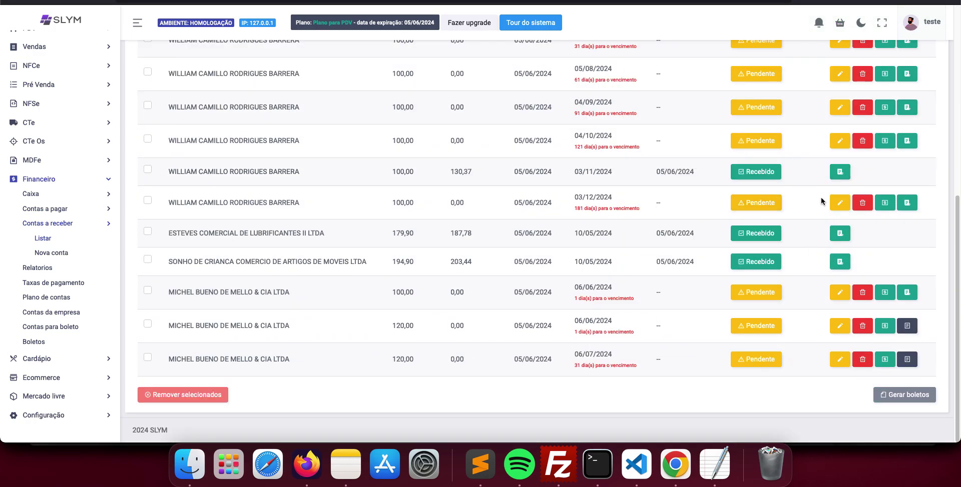
pyautogui.click(148, 324)
pyautogui.click(148, 358)
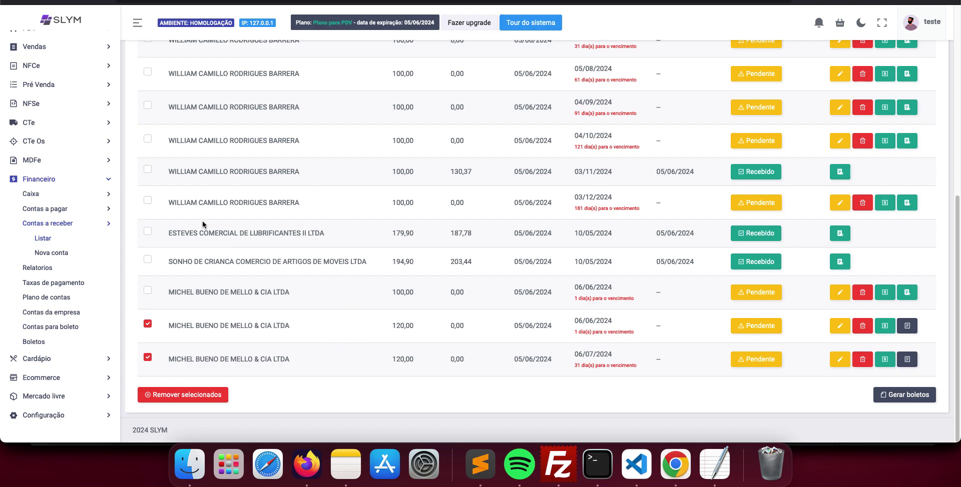
pyautogui.click(146, 258)
pyautogui.click(896, 395)
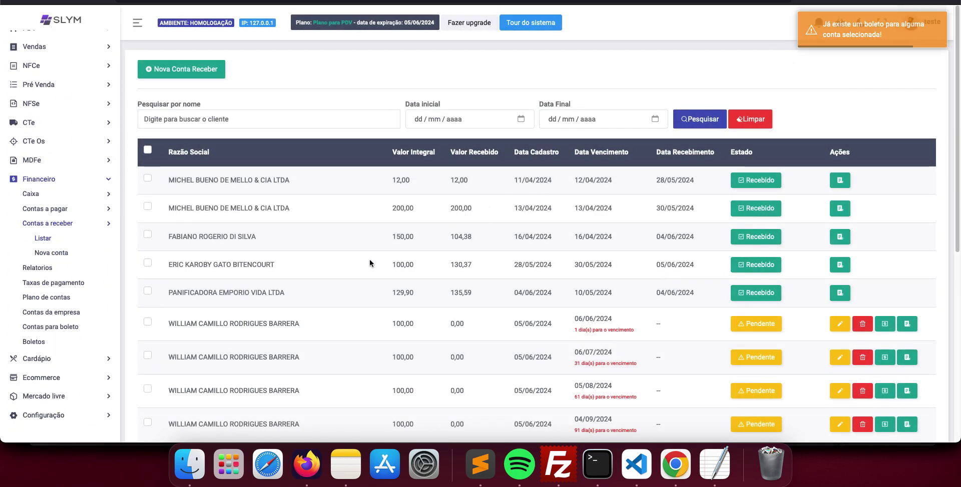
# - Select only the two pending 120,00 receivables and start generating boletos for them
pyautogui.scroll(-5, 374, 258)
pyautogui.click(148, 364)
pyautogui.click(148, 395)
pyautogui.click(912, 436)
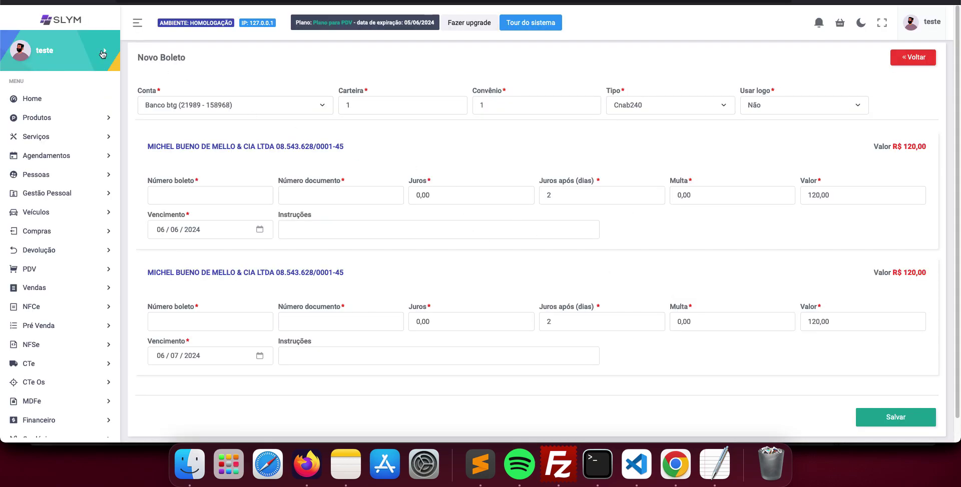
# - View the boleto form for only the 120,00 receivable due 06/07/2024, and return to the form covering both
pyautogui.press('super+Left')
pyautogui.click(907, 396)
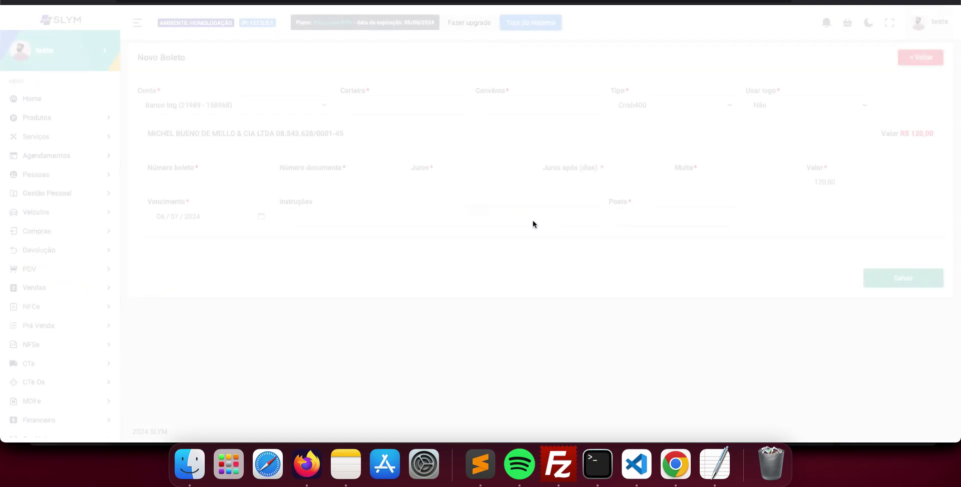
pyautogui.press('super+Left')
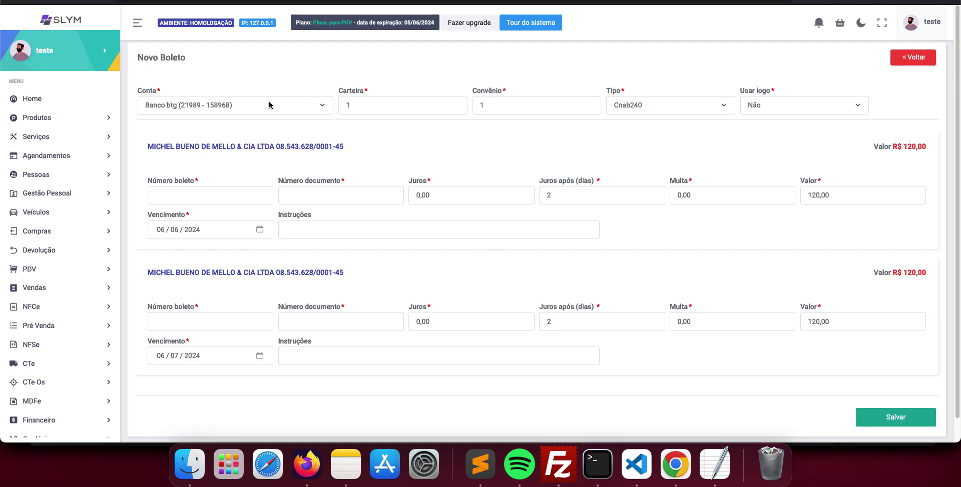
# - Choose the Sicredi account and give the first boleto number 2 and document number 100
pyautogui.click(269, 105)
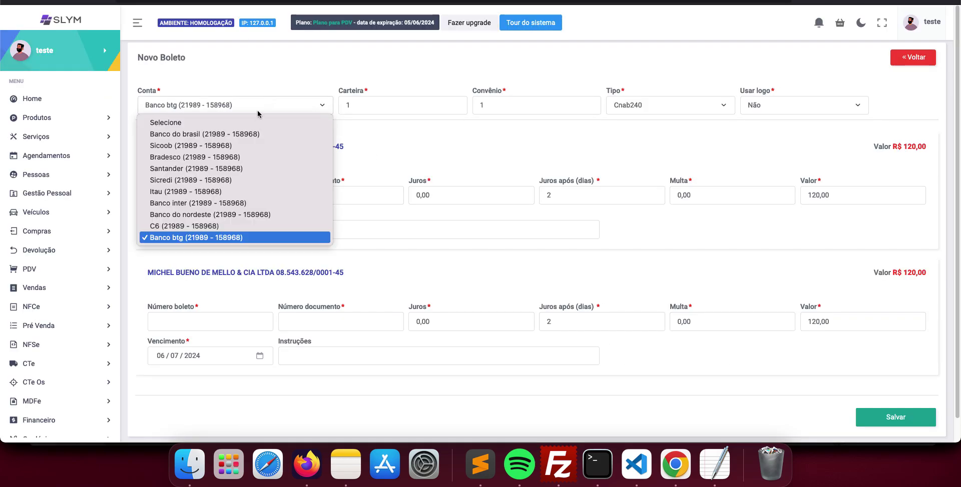
pyautogui.click(252, 181)
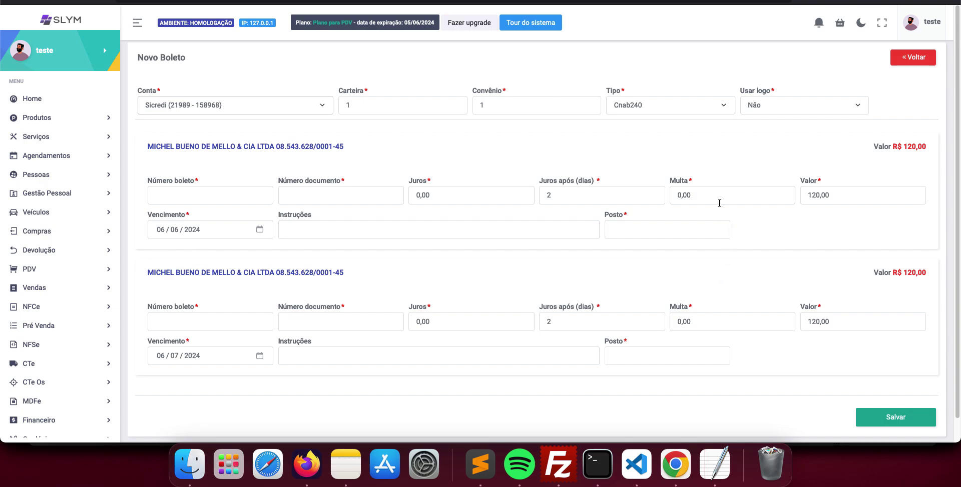
pyautogui.click(650, 231)
pyautogui.write('2')
pyautogui.press('Tab')
pyautogui.write('100')
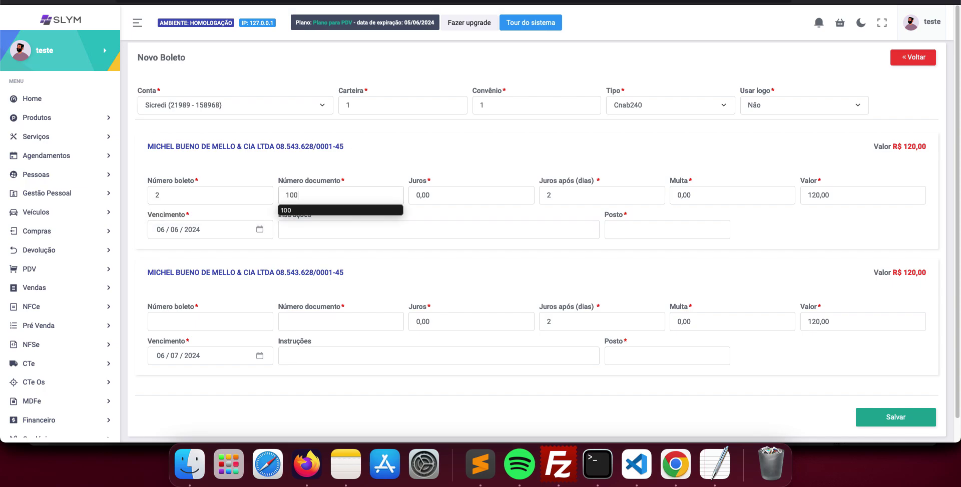
# - Give the second boleto number 3 and document number 100
pyautogui.click(247, 315)
pyautogui.write('3')
pyautogui.click(315, 320)
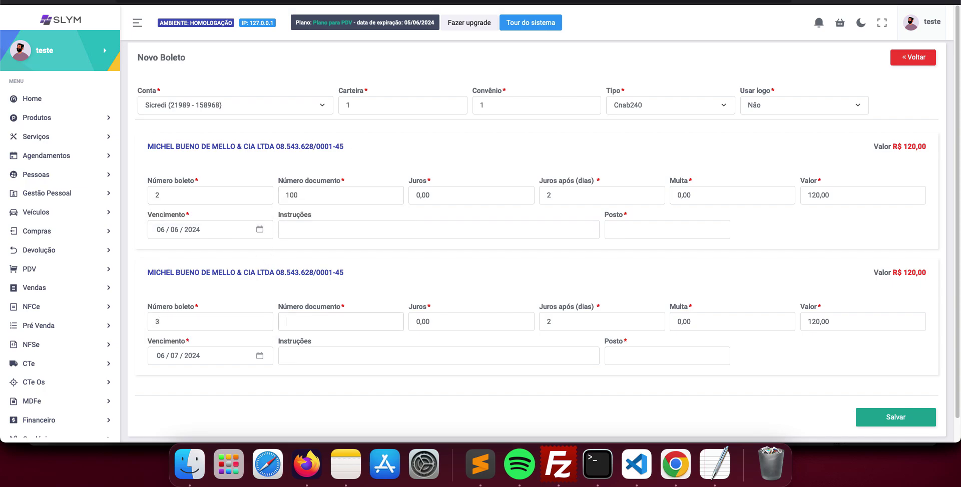
pyautogui.write('100')
# - Set Posto to 1 on both boletos and save them
pyautogui.click(639, 228)
pyautogui.write('1')
pyautogui.click(666, 357)
pyautogui.write('1')
pyautogui.click(728, 270)
pyautogui.click(925, 420)
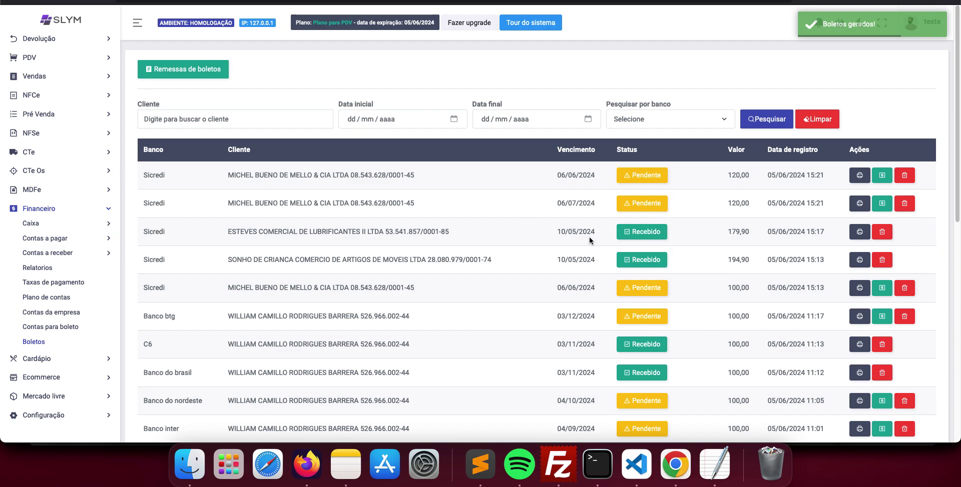
# - View the printable versions of the two new 120,00 Sicredi boletos, closing each one
pyautogui.click(856, 201)
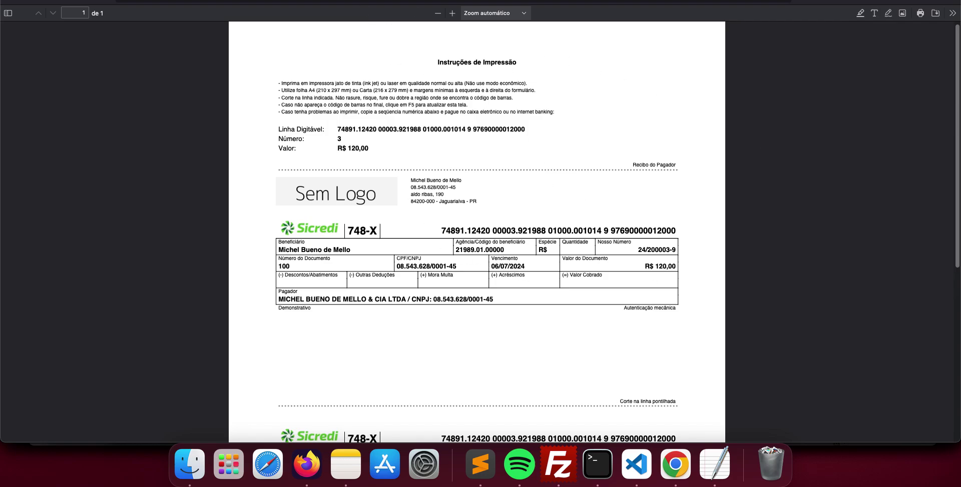
pyautogui.press('cmd+w')
pyautogui.click(859, 175)
pyautogui.press('super+w')
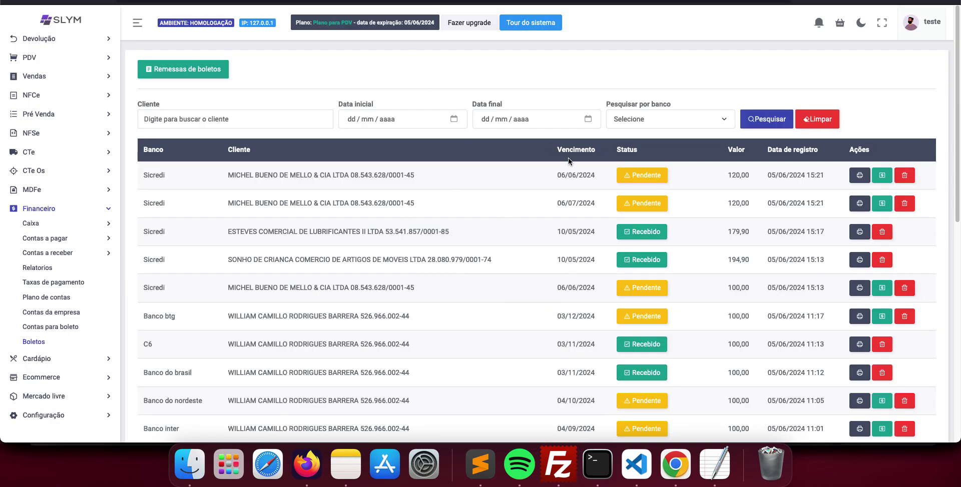
# - Generate a new boleto remittance from the two 120,00 Sicredi boletos due 06/07/2024 and 06/06/2024
pyautogui.click(211, 70)
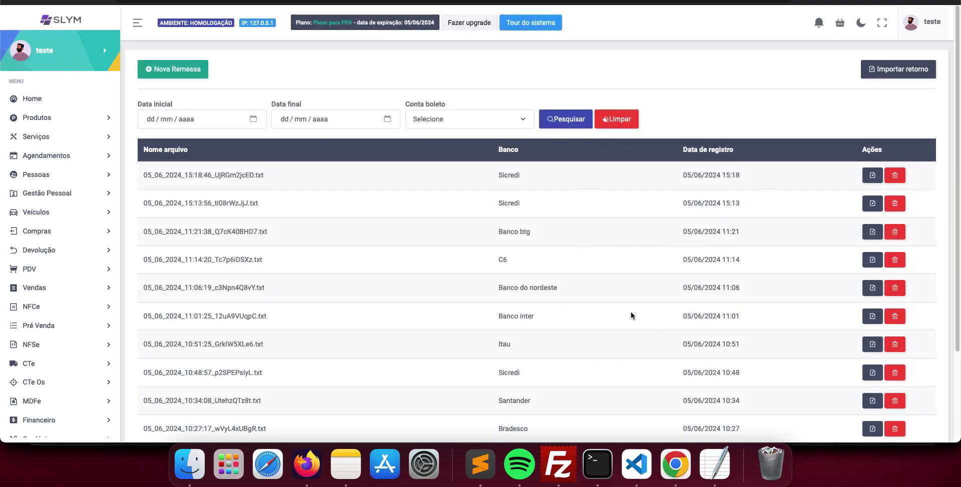
pyautogui.scroll(-3, 611, 321)
pyautogui.scroll(3, 575, 306)
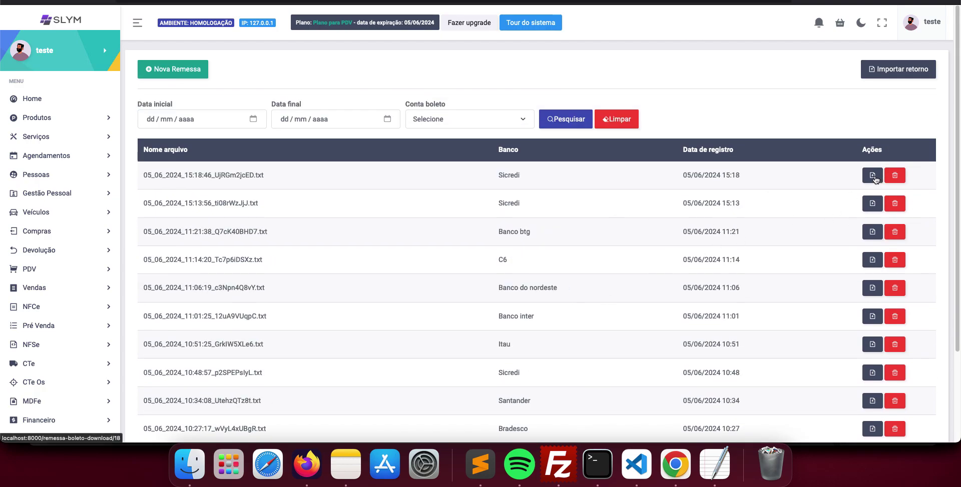
pyautogui.click(192, 73)
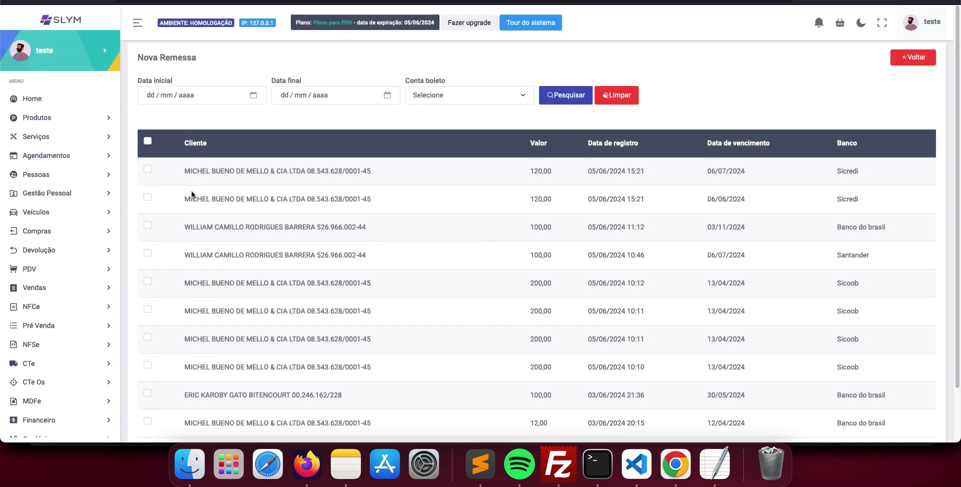
pyautogui.click(147, 170)
pyautogui.scroll(-3, 270, 168)
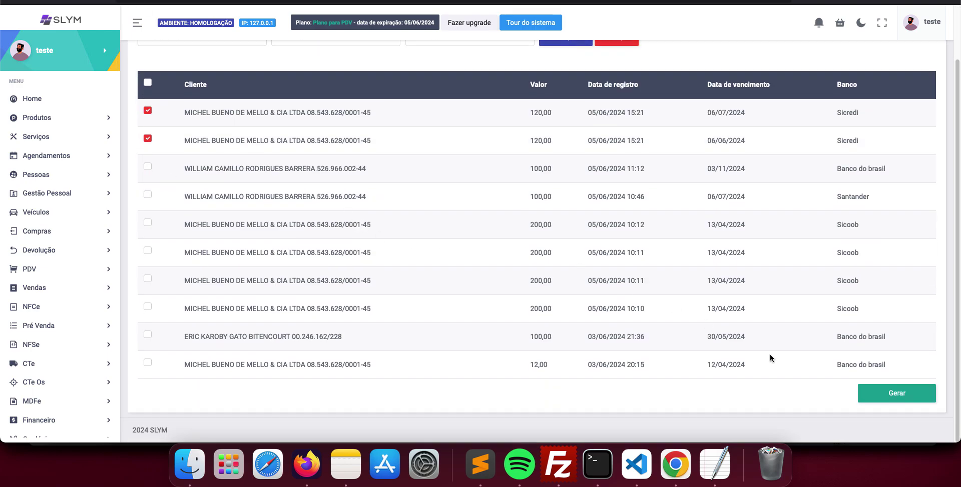
pyautogui.click(920, 392)
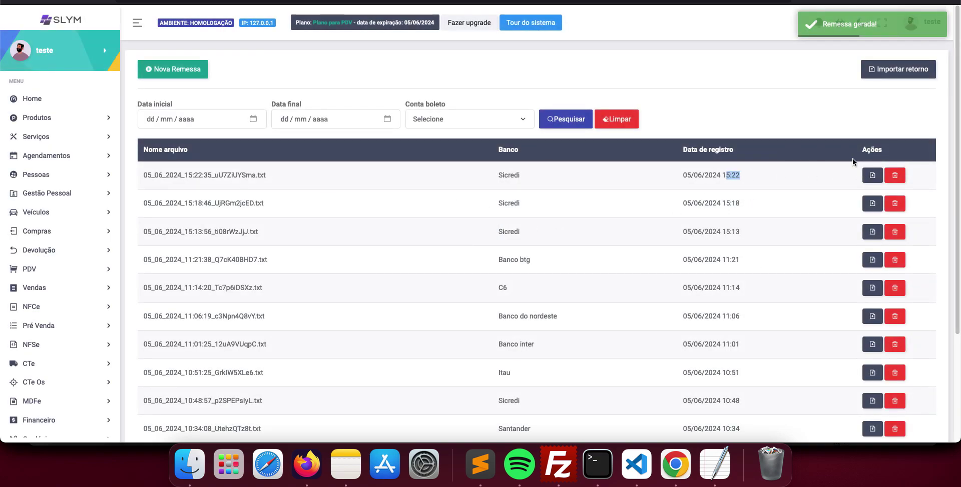
# - Download the newest Sicredi remittance file, view its text contents, and return to the remittance list
pyautogui.click(872, 175)
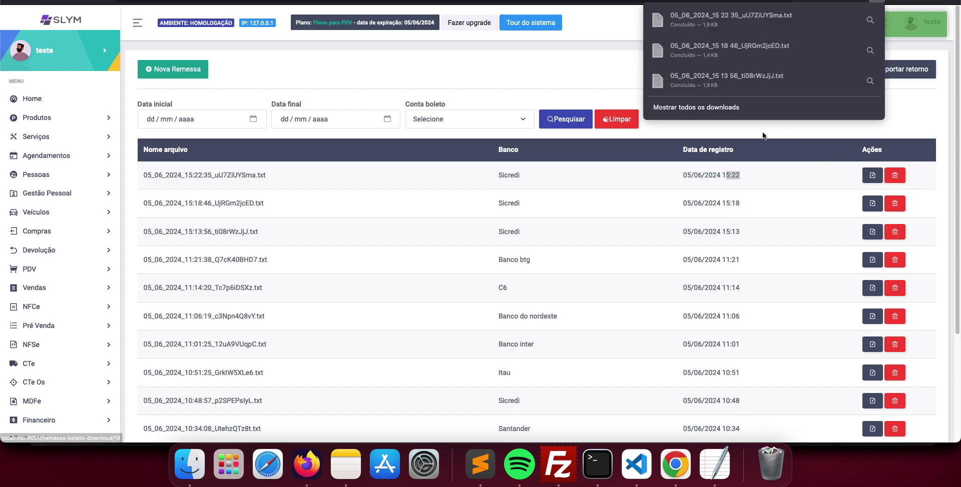
pyautogui.click(684, 20)
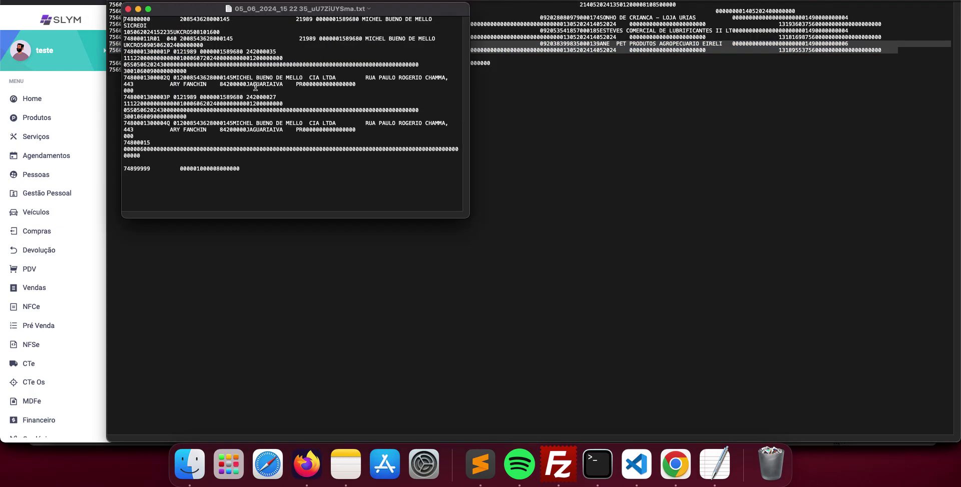
pyautogui.click(101, 120)
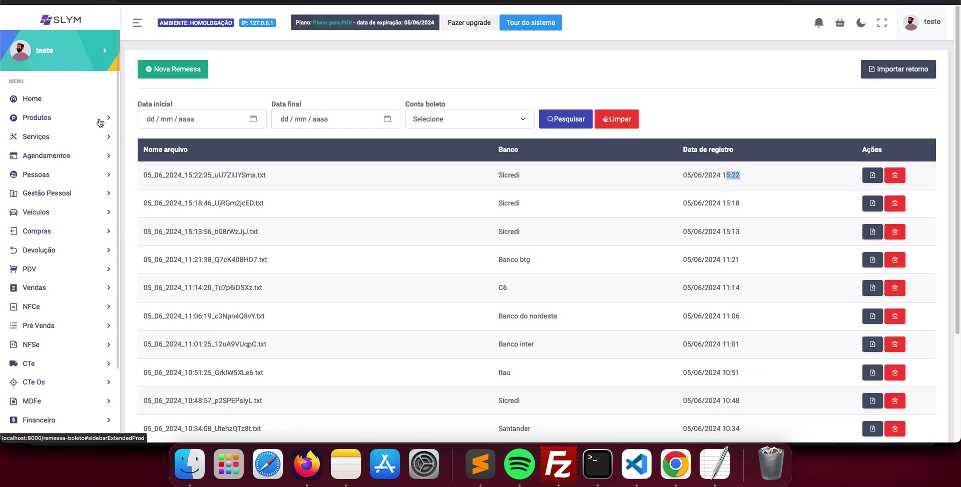
# - Import the bank return file retorno.RET from the desktop and review the payer entries it contains
pyautogui.click(919, 73)
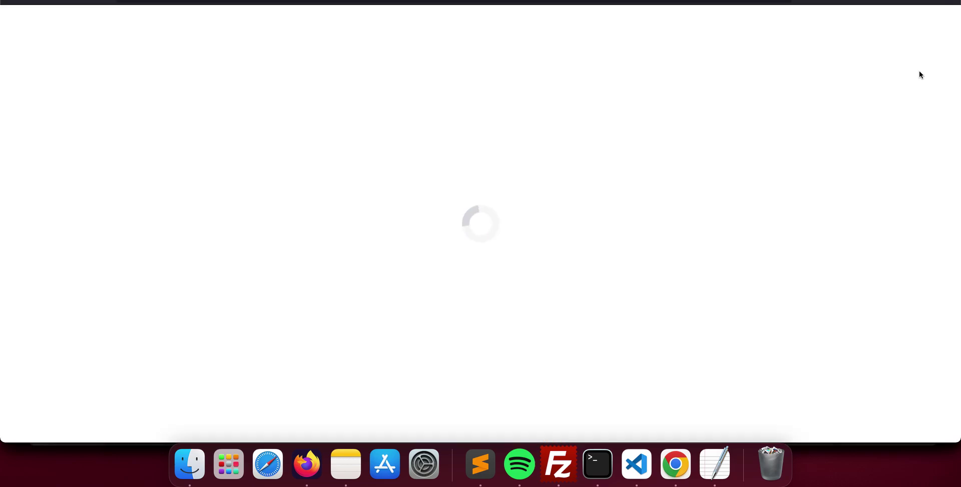
pyautogui.click(200, 133)
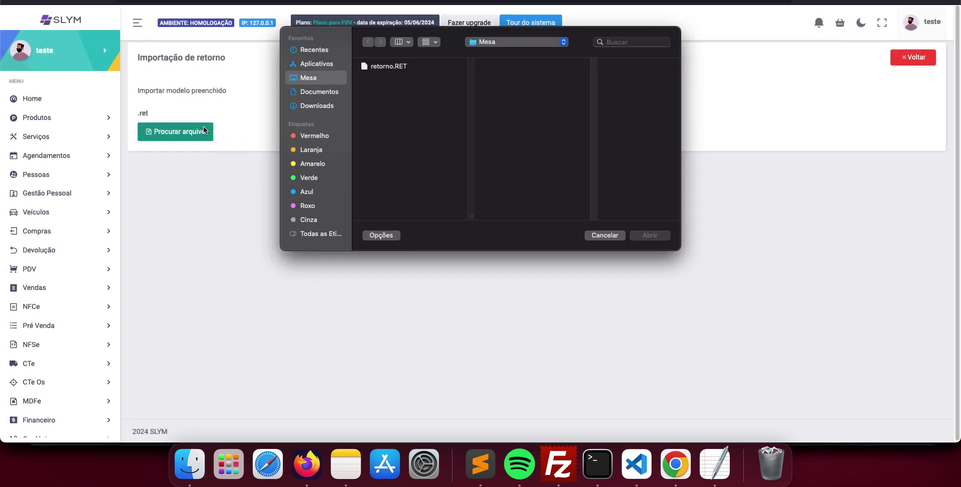
pyautogui.doubleClick(380, 68)
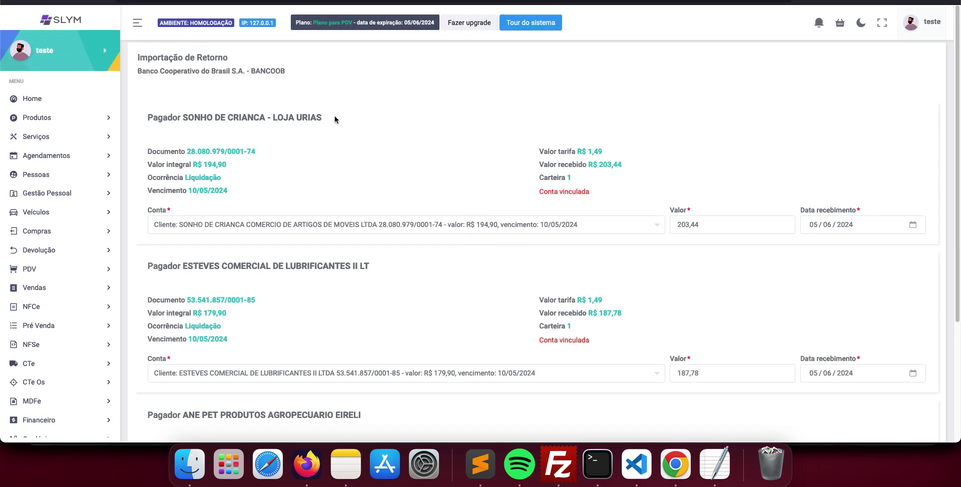
pyautogui.scroll(-3, 439, 333)
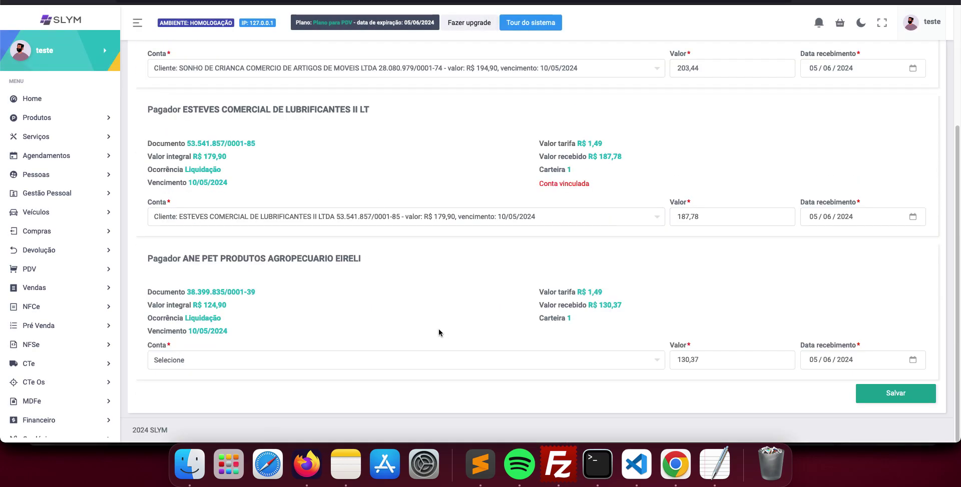
pyautogui.scroll(2, 425, 299)
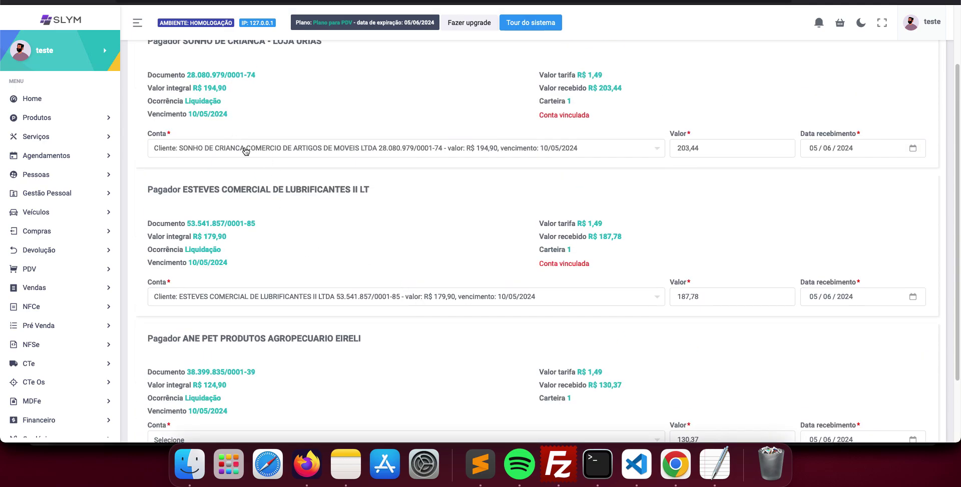
# - Review the SONHO DE CRIANCA entry's linked-account status, due date, full amount and payer name, and view the accounts selectable for it
pyautogui.moveTo(585, 119); pyautogui.dragTo(539, 116)
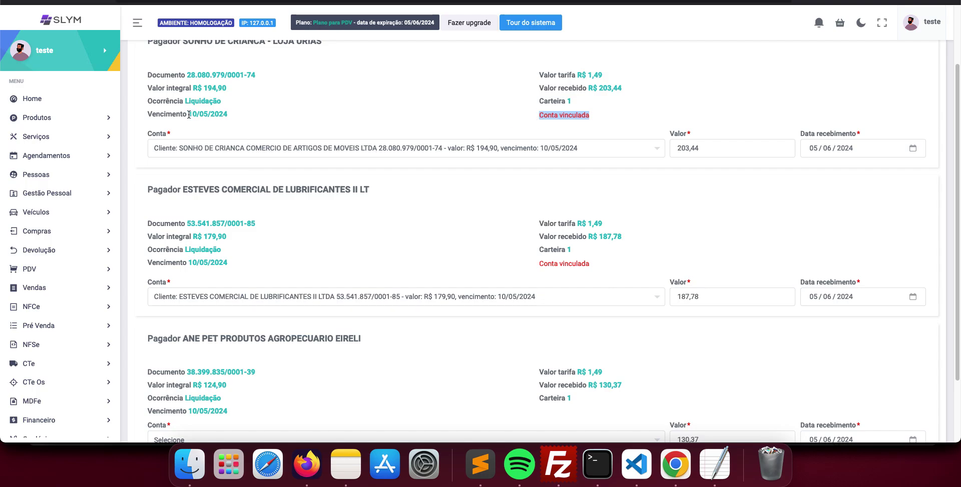
pyautogui.moveTo(188, 115); pyautogui.dragTo(232, 117)
pyautogui.moveTo(201, 90); pyautogui.dragTo(243, 95)
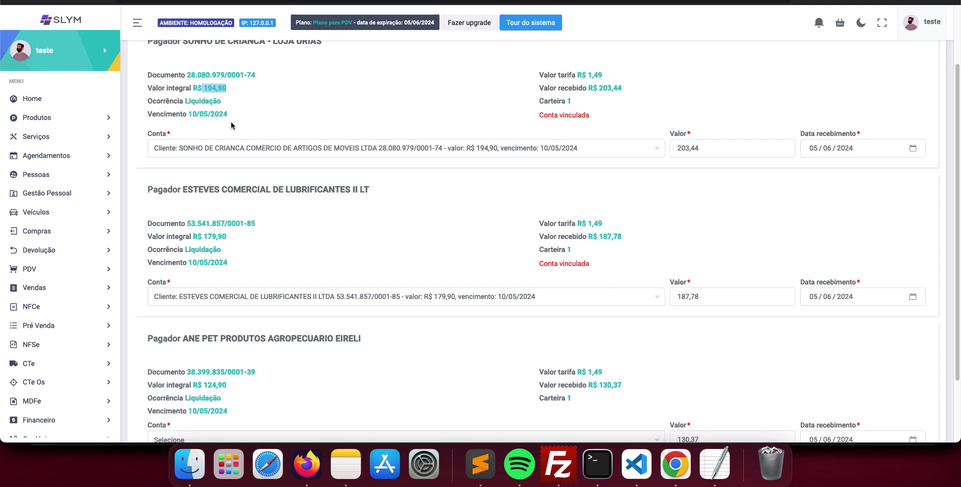
pyautogui.scroll(1, 233, 127)
pyautogui.moveTo(189, 50); pyautogui.dragTo(320, 50)
pyautogui.click(324, 50)
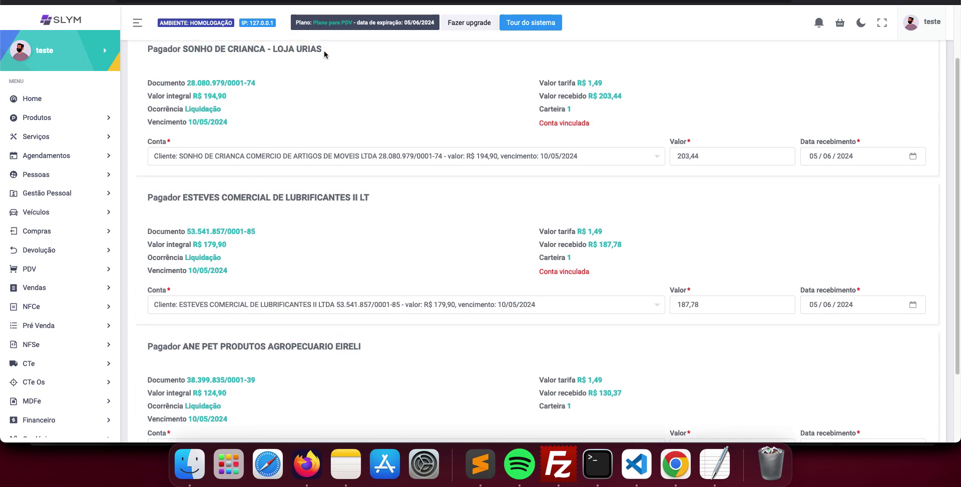
pyautogui.click(436, 159)
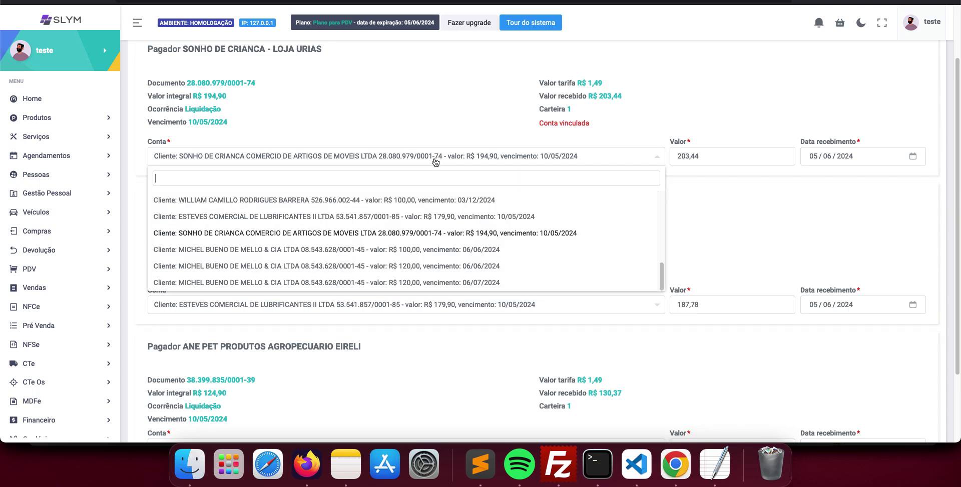
pyautogui.click(445, 112)
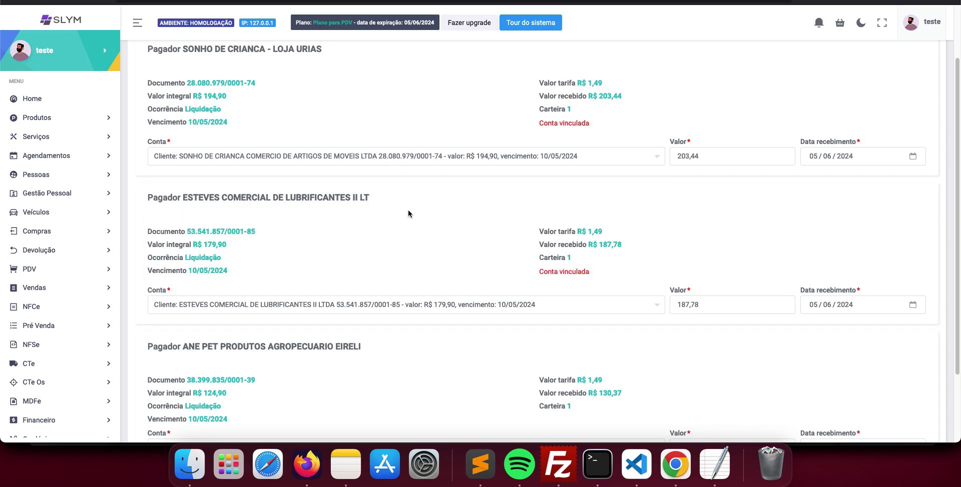
# - Try to save the return entries, and view the accounts selectable for the ANE PET PRODUTOS AGROPECUARIO EIRELI entry without choosing one
pyautogui.scroll(-3, 408, 210)
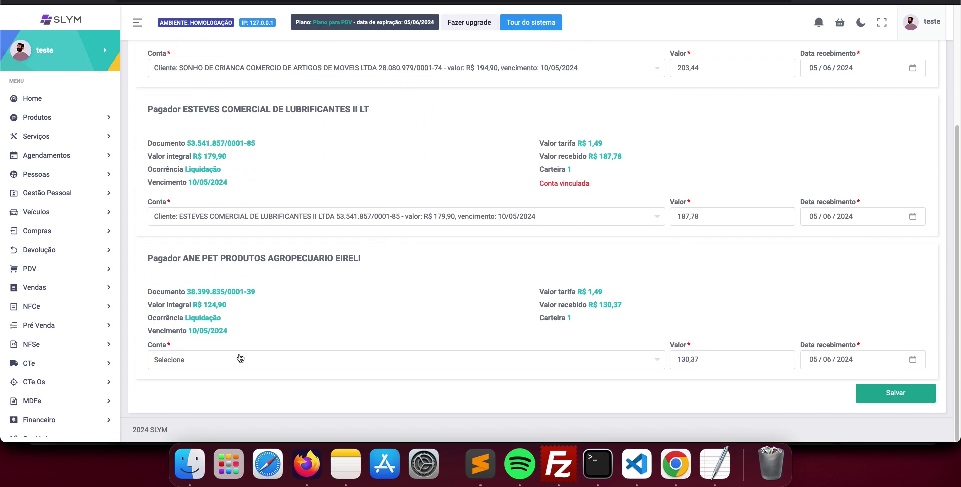
pyautogui.click(908, 401)
pyautogui.click(330, 361)
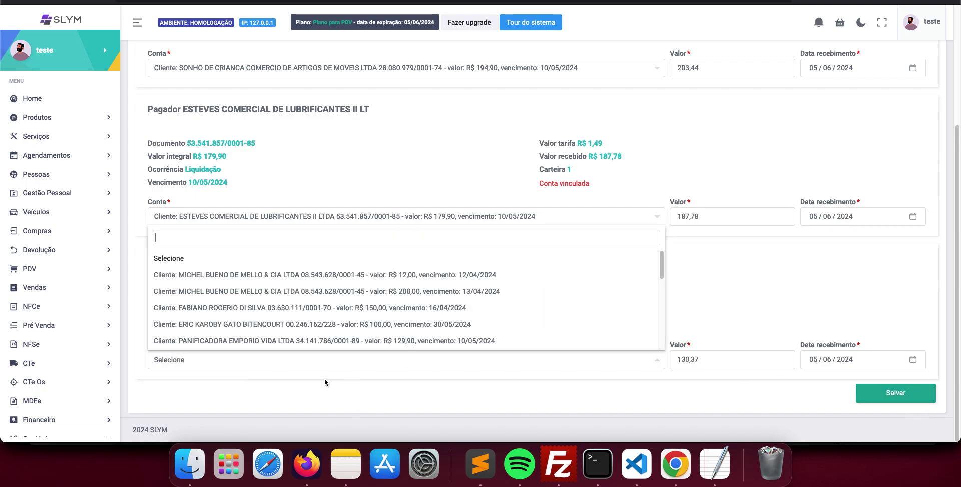
pyautogui.click(425, 165)
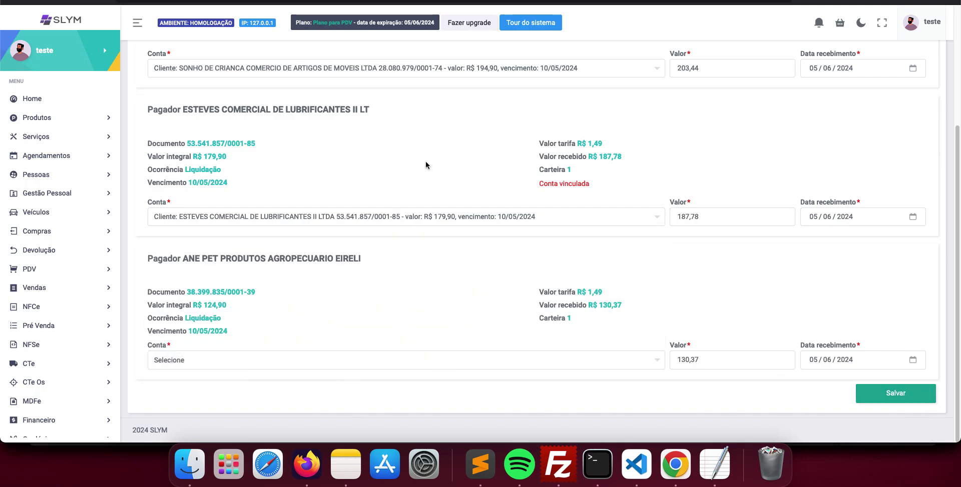